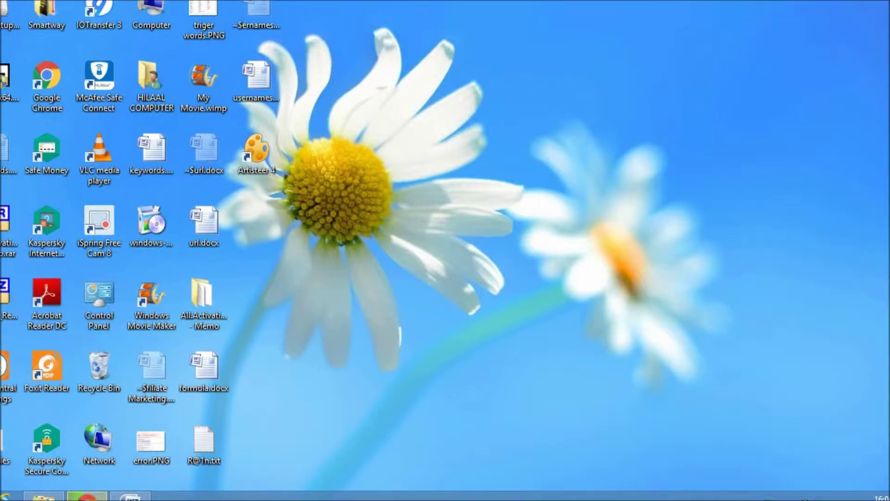
# Bring Chrome back to the 'keyword research' results and dismiss the search suggestions
pyautogui.click(87, 495)
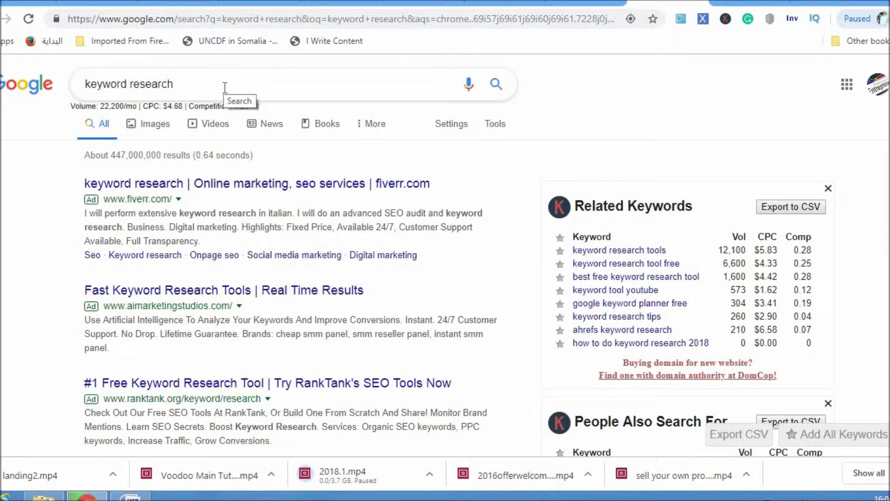
pyautogui.click(200, 84)
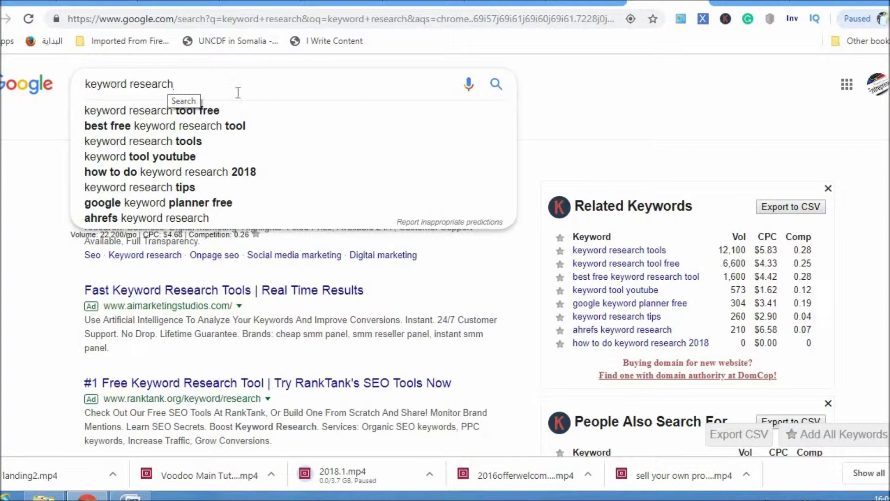
pyautogui.click(684, 94)
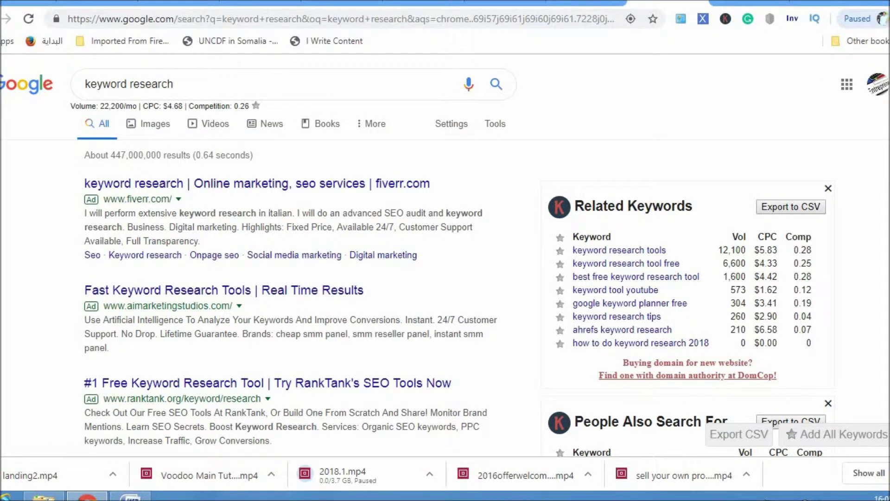
pyautogui.scroll(-2, 462, 77)
pyautogui.scroll(2, 462, 76)
pyautogui.scroll(-3, 776, 422)
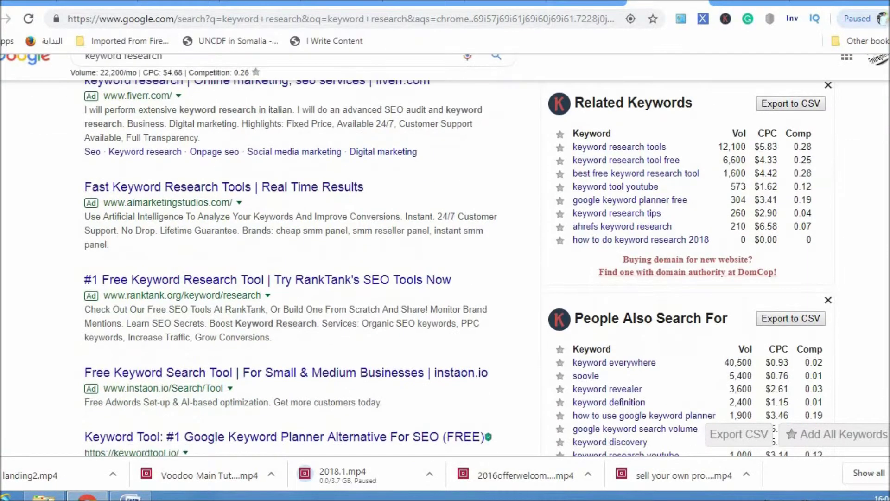
pyautogui.scroll(3, 739, 165)
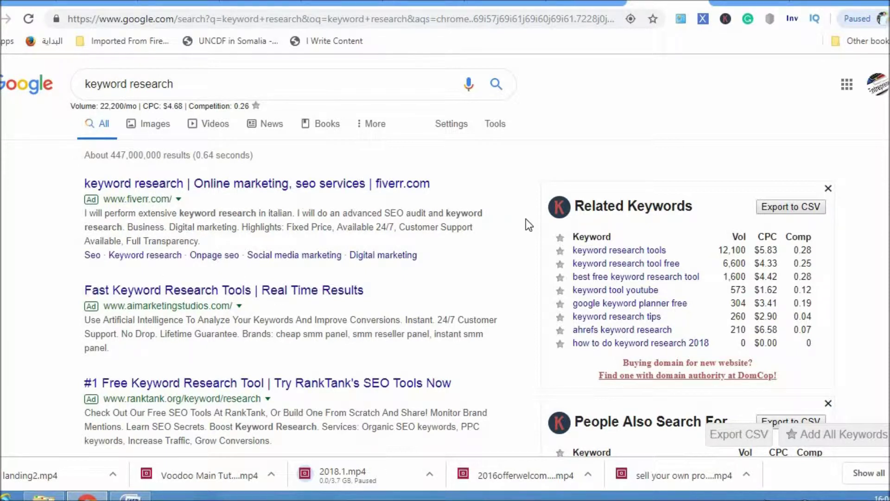
pyautogui.scroll(-1, 777, 424)
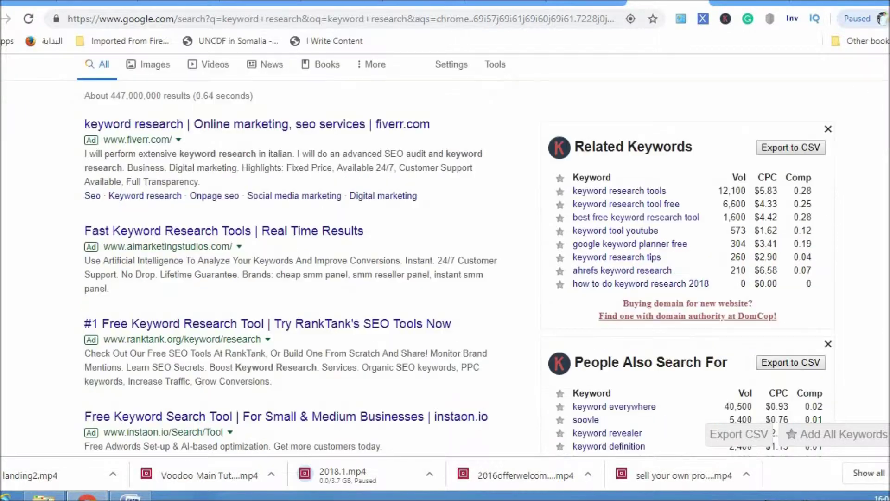
pyautogui.scroll(-2, 777, 423)
pyautogui.scroll(-2, 777, 424)
pyautogui.scroll(-1, 776, 424)
pyautogui.scroll(-5, 776, 423)
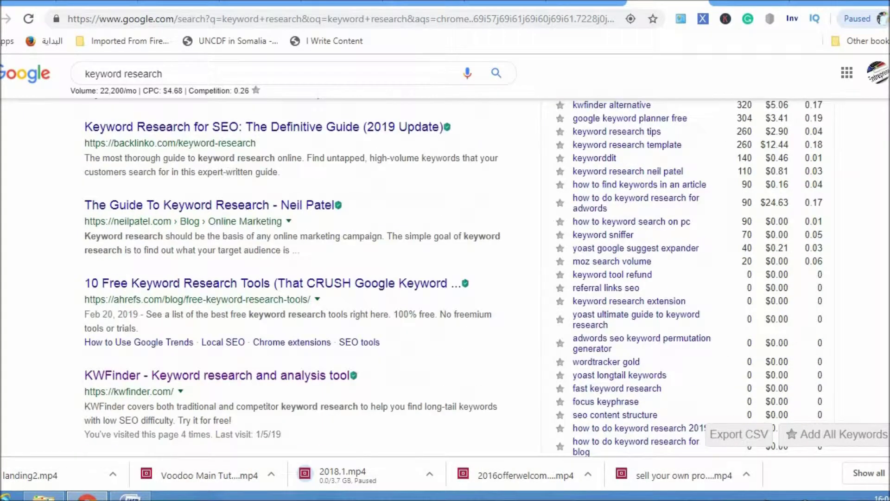
pyautogui.scroll(-4, 777, 424)
pyautogui.scroll(-2, 777, 424)
pyautogui.scroll(-2, 777, 424)
pyautogui.scroll(-5, 293, 279)
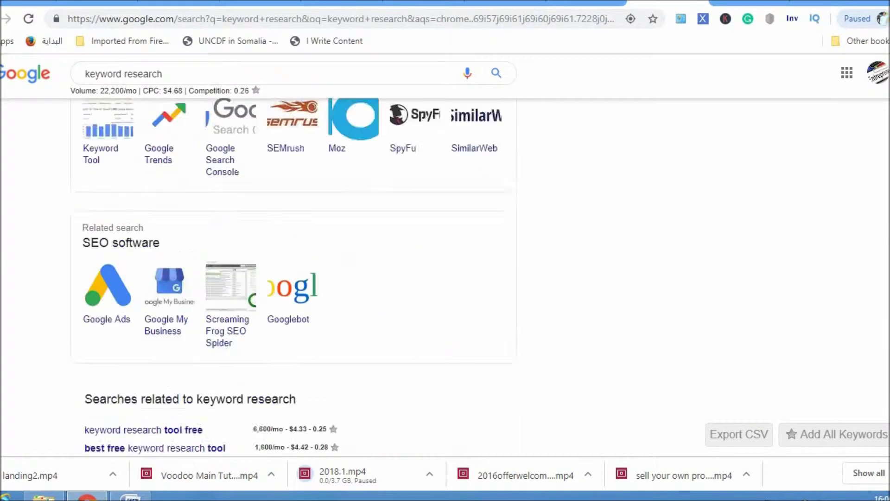
pyautogui.scroll(-1, 294, 278)
pyautogui.scroll(-3, 294, 279)
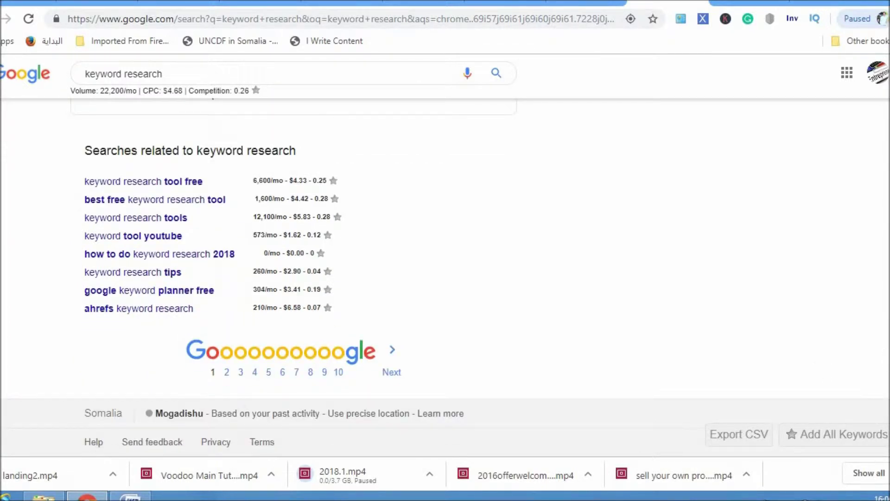
pyautogui.scroll(2, 293, 278)
pyautogui.scroll(3, 294, 279)
pyautogui.scroll(5, 294, 278)
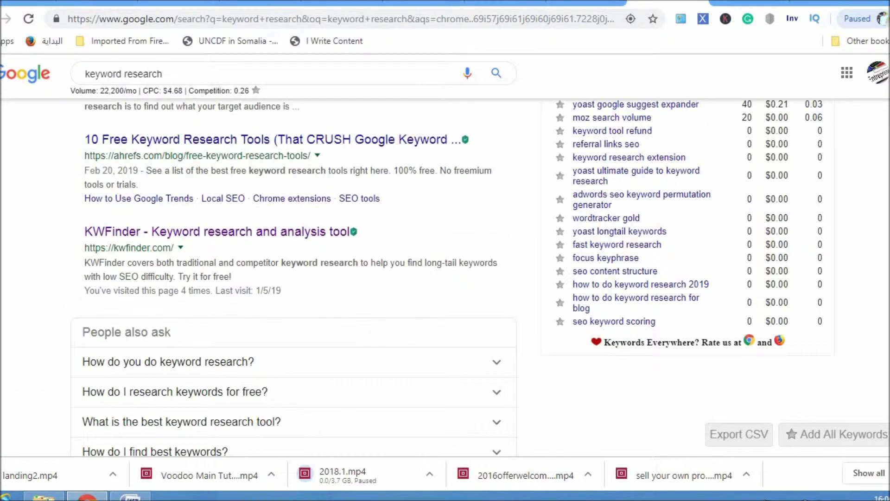
pyautogui.scroll(5, 294, 278)
pyautogui.scroll(1, 294, 278)
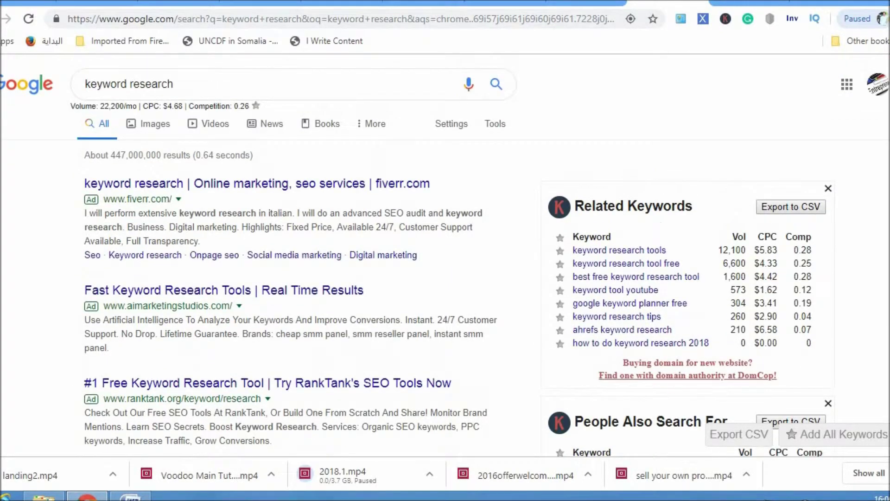
pyautogui.scroll(-2, 445, 278)
pyautogui.scroll(-2, 445, 278)
pyautogui.scroll(1, 445, 278)
pyautogui.scroll(3, 444, 278)
pyautogui.scroll(-2, 445, 278)
pyautogui.scroll(-1, 445, 279)
pyautogui.scroll(3, 446, 278)
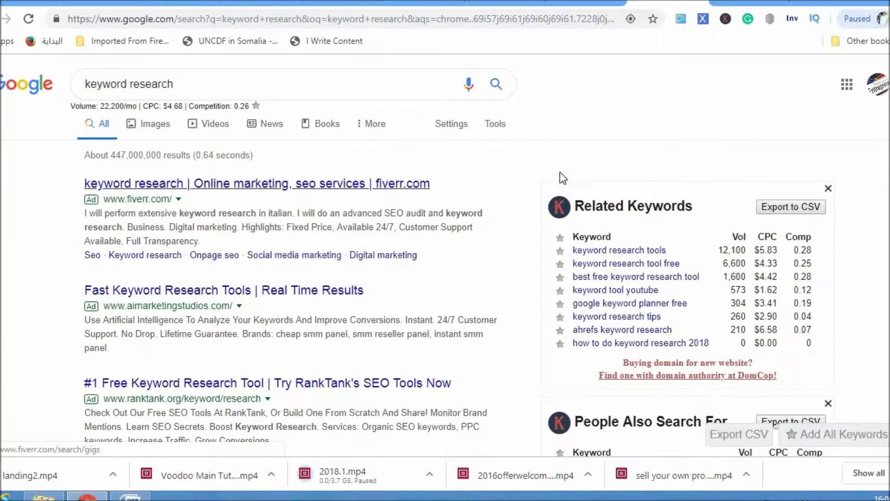
pyautogui.scroll(-1, 815, 131)
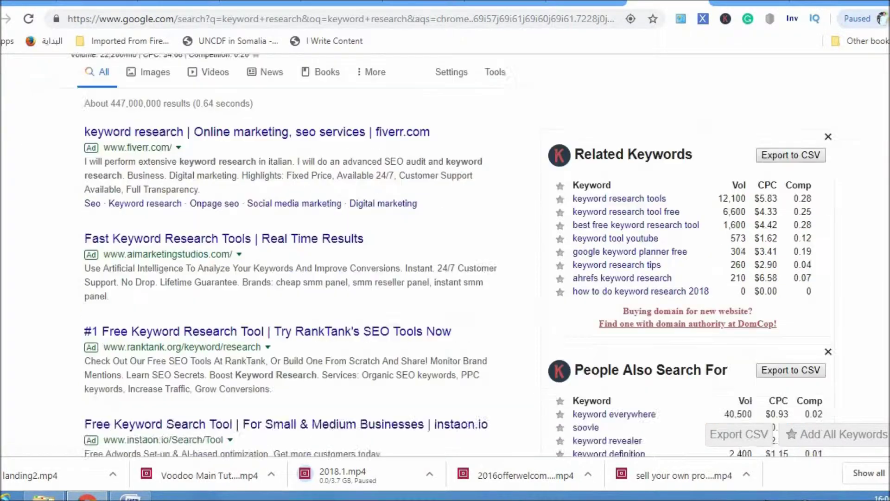
pyautogui.scroll(-5, 816, 131)
pyautogui.scroll(-5, 816, 130)
pyautogui.scroll(-5, 814, 131)
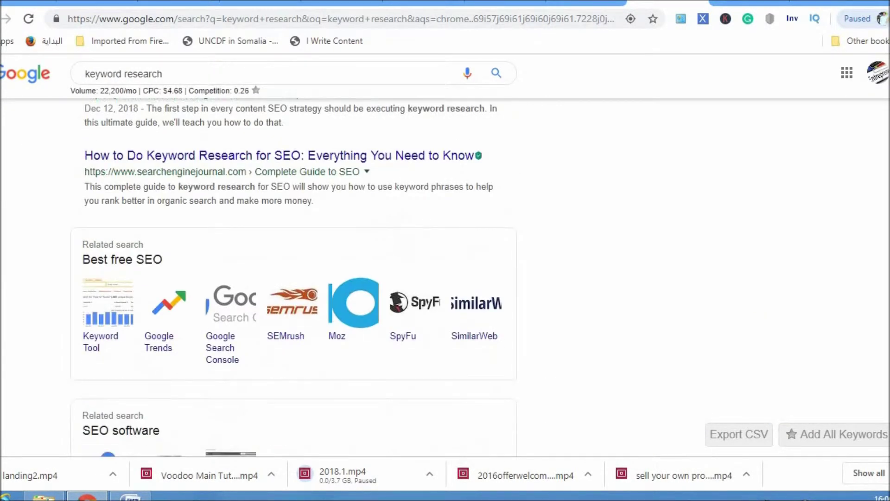
pyautogui.scroll(-4, 815, 131)
pyautogui.scroll(-3, 815, 130)
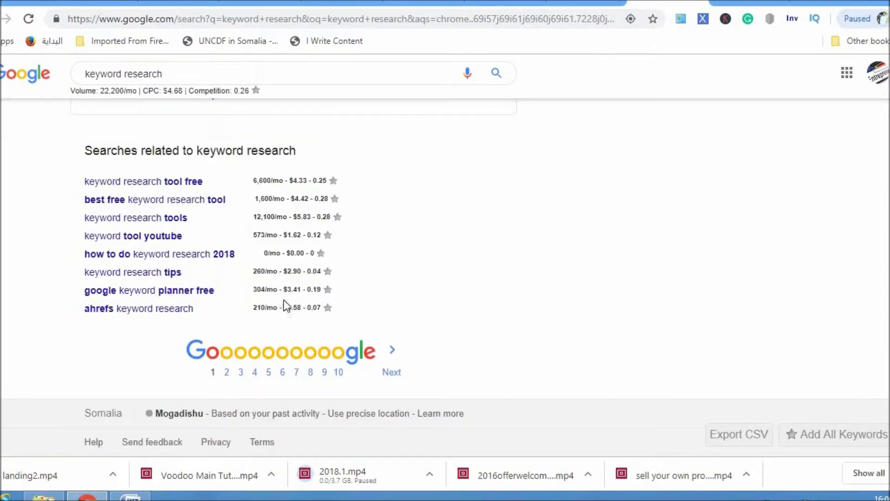
# Page through the 'keyword research' results to pages 10, 14, 18, 22 and 23
pyautogui.click(338, 375)
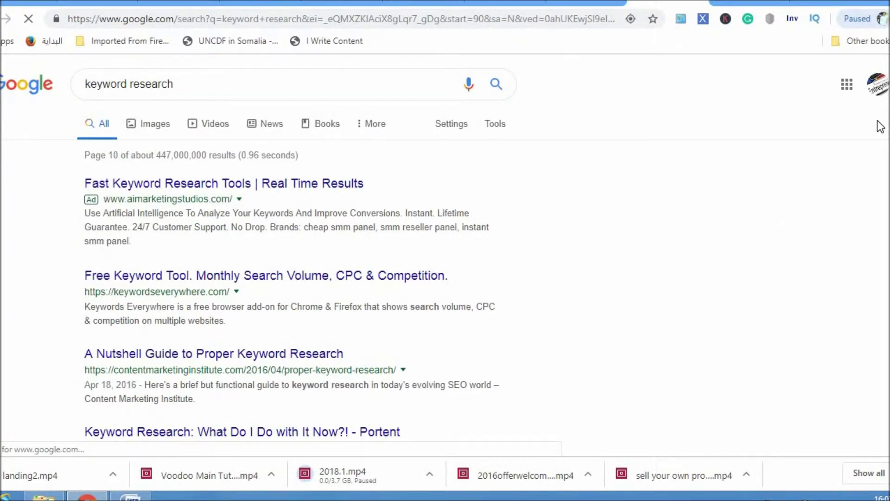
pyautogui.scroll(-2, 445, 278)
pyautogui.scroll(-5, 292, 278)
pyautogui.scroll(-4, 292, 278)
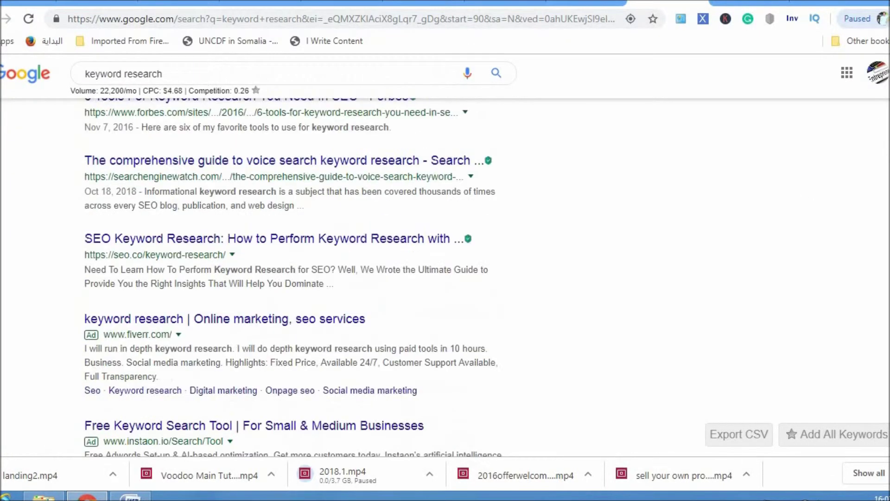
pyautogui.scroll(-5, 292, 278)
pyautogui.scroll(-1, 472, 380)
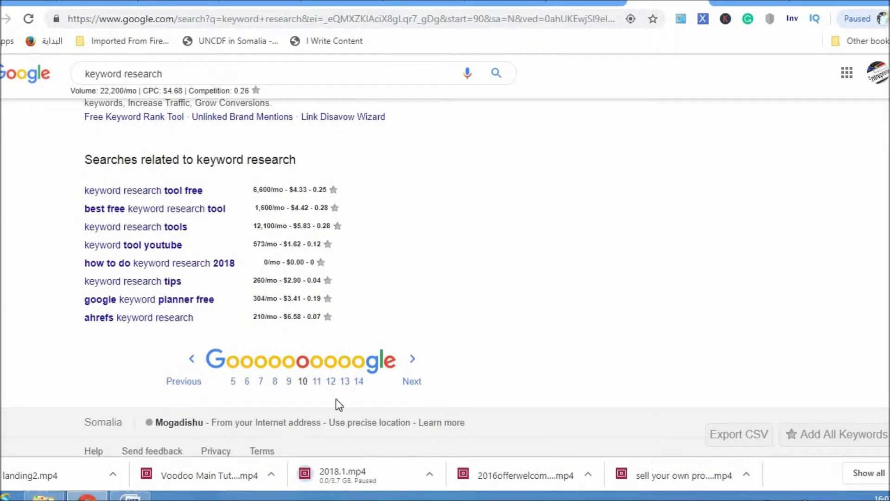
pyautogui.click(360, 383)
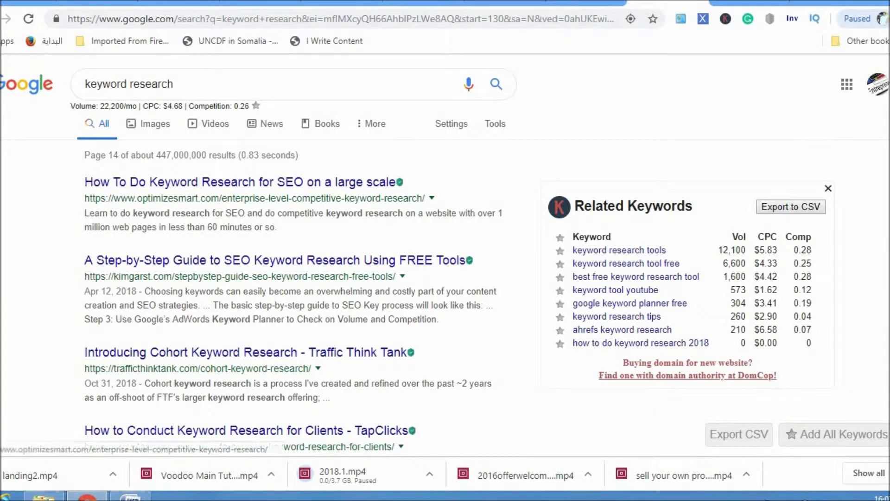
pyautogui.scroll(-6, 777, 123)
pyautogui.scroll(-2, 778, 123)
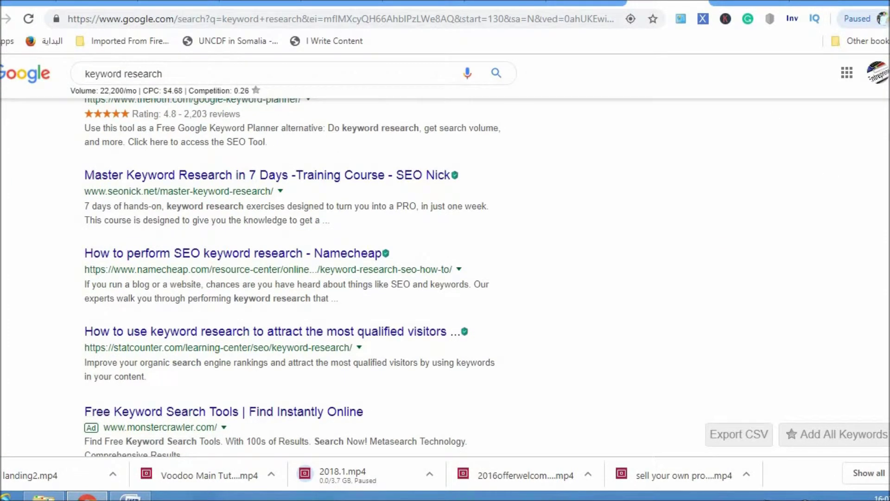
pyautogui.scroll(-3, 446, 277)
pyautogui.scroll(-1, 445, 277)
pyautogui.scroll(-2, 445, 276)
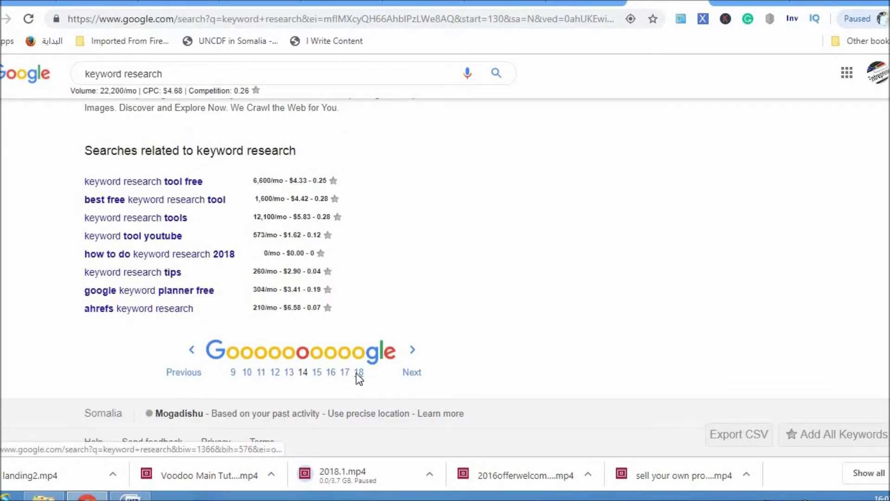
pyautogui.click(357, 374)
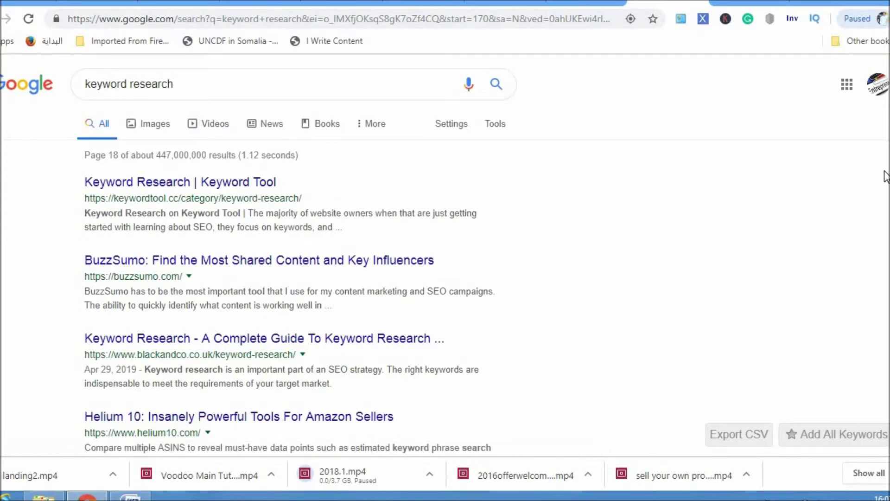
pyautogui.scroll(-9, 886, 175)
pyautogui.scroll(-6, 886, 174)
pyautogui.scroll(-2, 885, 174)
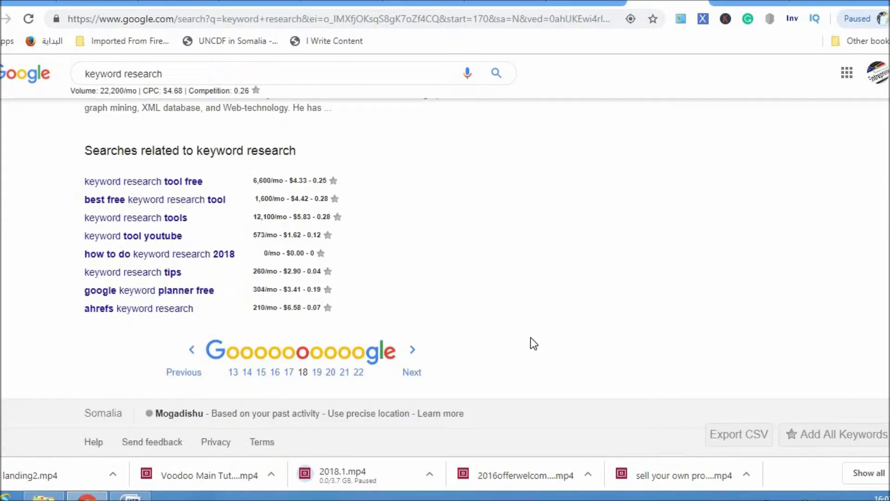
pyautogui.click(358, 374)
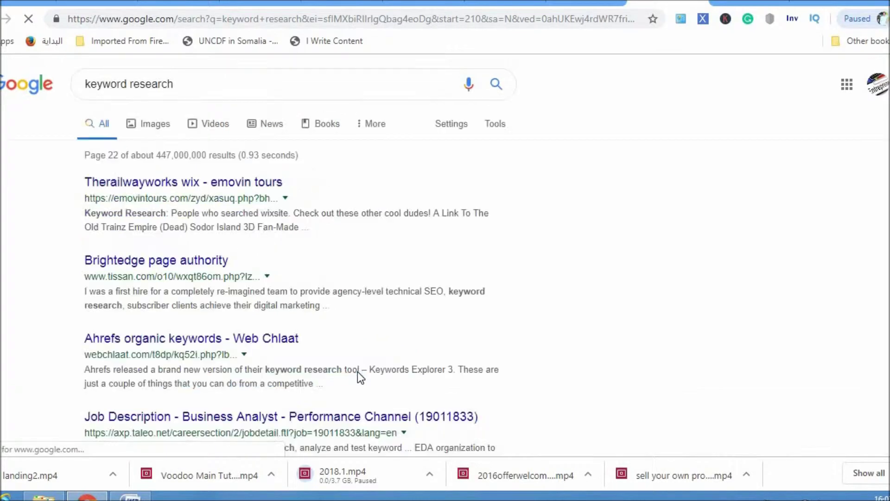
pyautogui.scroll(-2, 253, 276)
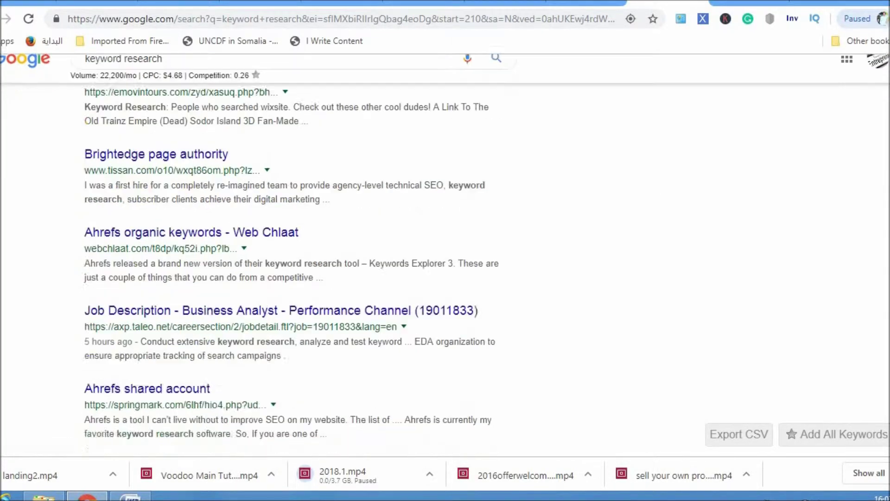
pyautogui.scroll(-1, 253, 276)
pyautogui.scroll(-3, 253, 275)
pyautogui.scroll(-2, 252, 276)
pyautogui.scroll(-3, 252, 277)
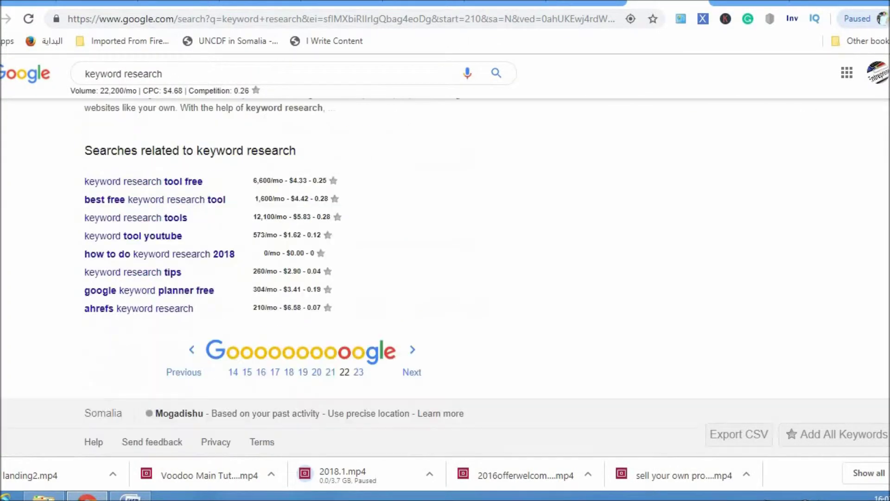
pyautogui.click(359, 375)
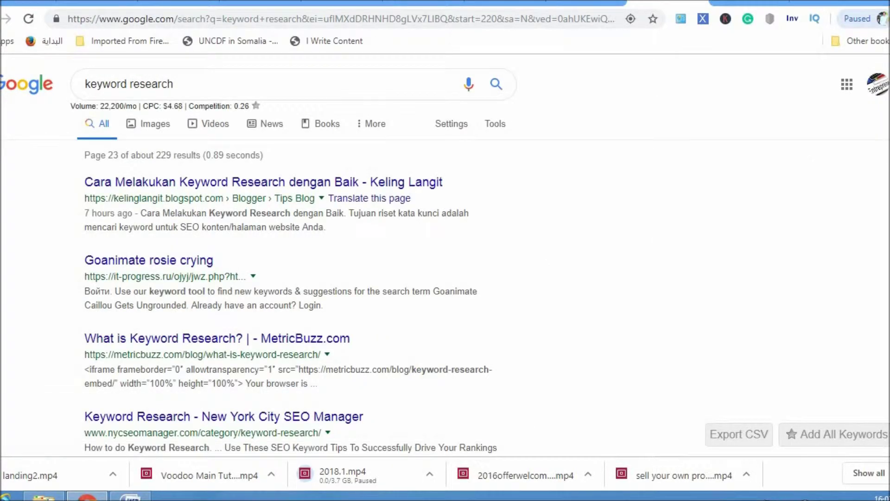
pyautogui.scroll(-2, 446, 278)
pyautogui.scroll(-1, 445, 278)
pyautogui.scroll(-4, 445, 278)
pyautogui.scroll(-3, 445, 278)
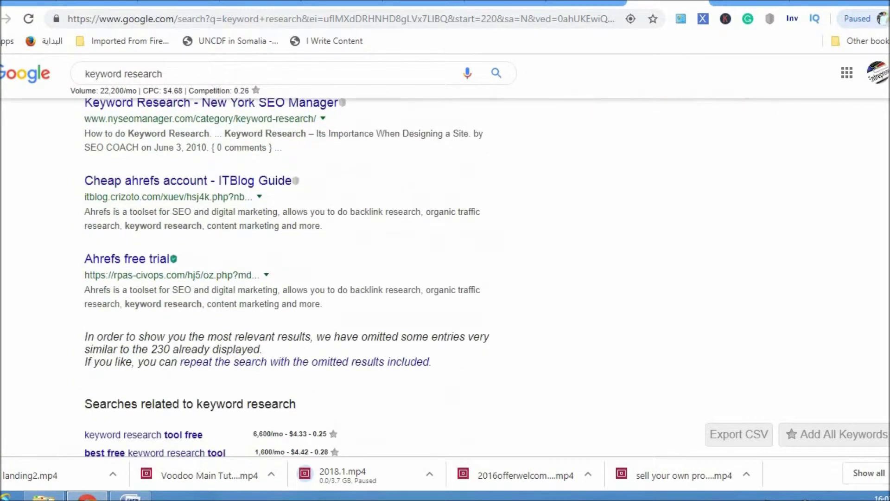
pyautogui.scroll(-1, 758, 299)
pyautogui.scroll(1, 757, 299)
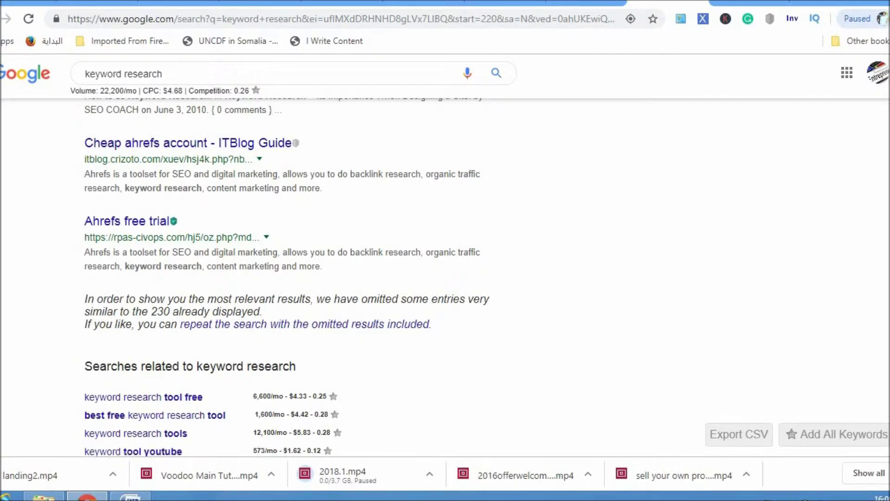
pyautogui.scroll(5, 291, 275)
pyautogui.scroll(3, 290, 275)
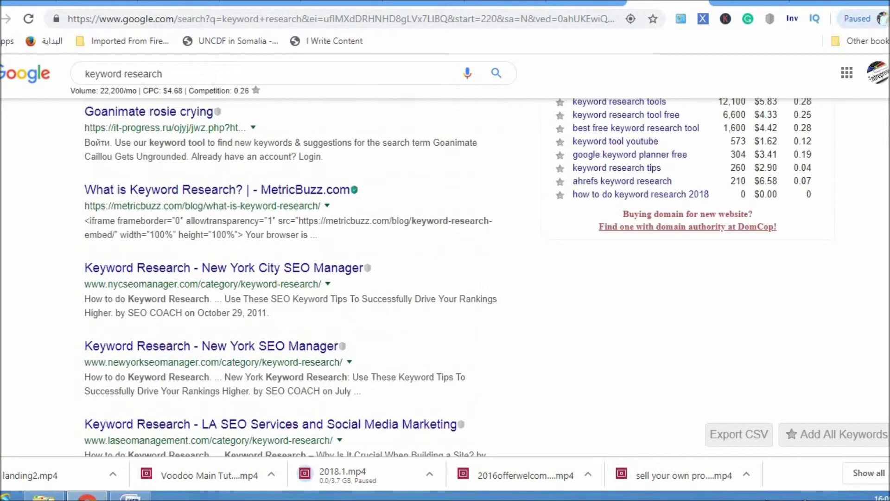
pyautogui.scroll(3, 291, 274)
pyautogui.scroll(2, 291, 275)
pyautogui.scroll(2, 290, 274)
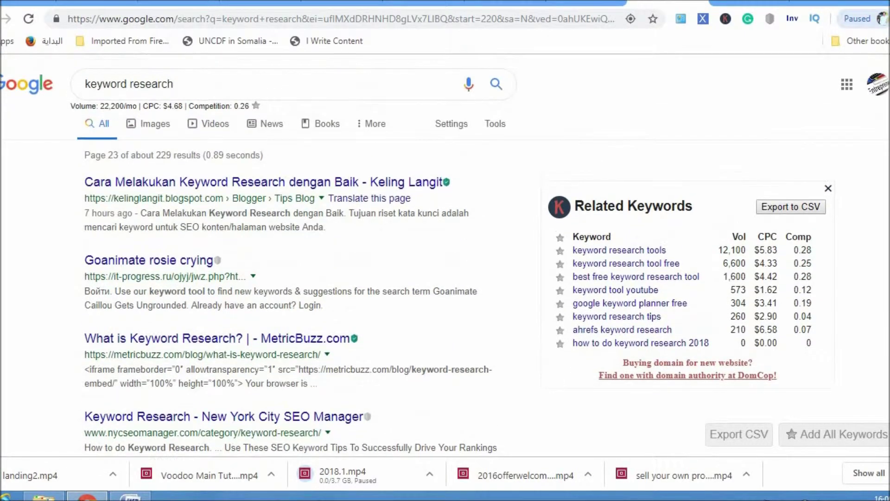
pyautogui.scroll(-1, 446, 253)
pyautogui.scroll(-2, 445, 252)
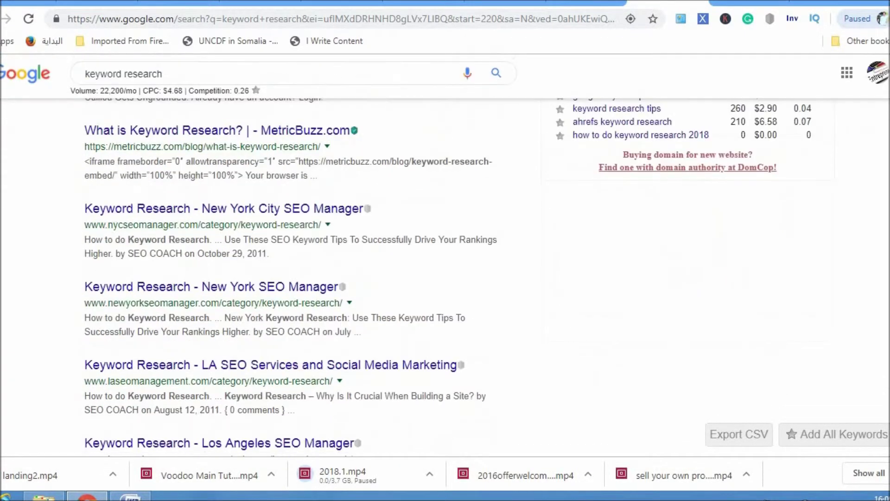
pyautogui.scroll(-1, 445, 252)
pyautogui.scroll(-1, 445, 253)
pyautogui.scroll(-2, 445, 252)
pyautogui.scroll(-2, 445, 252)
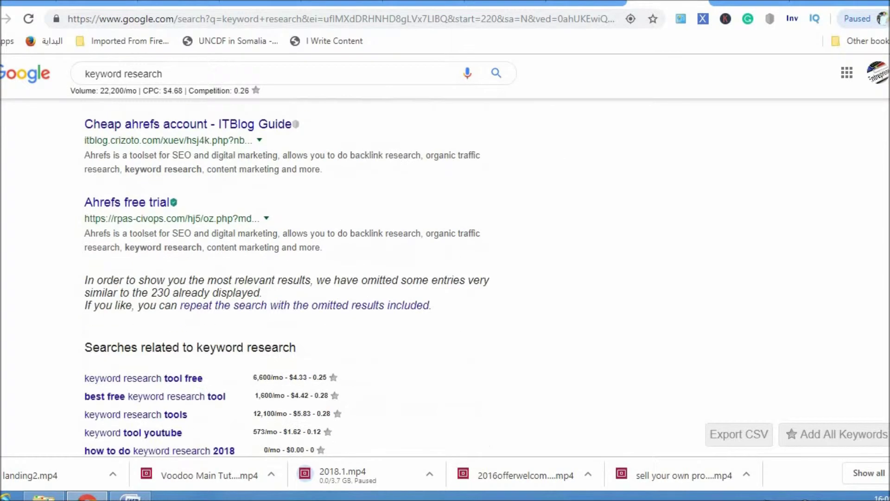
pyautogui.scroll(-2, 445, 252)
pyautogui.scroll(3, 445, 253)
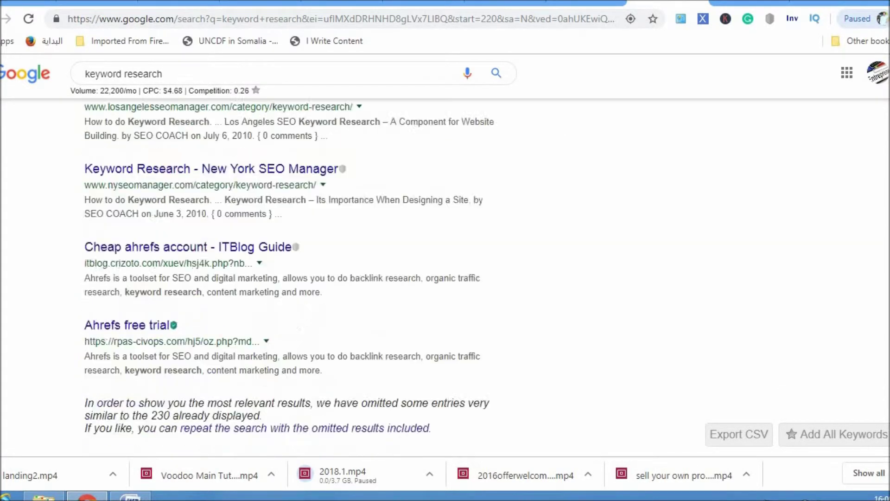
pyautogui.scroll(2, 445, 252)
pyautogui.scroll(1, 445, 253)
pyautogui.scroll(2, 445, 253)
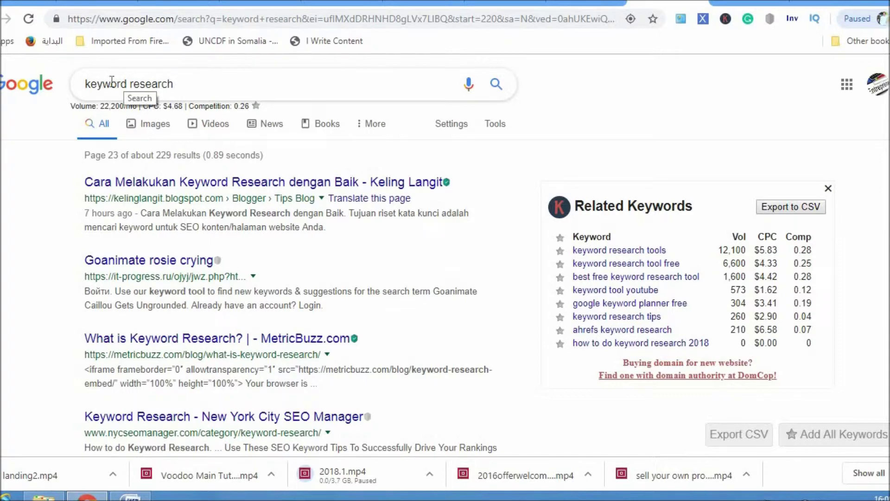
# Run the search 'intitle:keyword research', then select 'title' in the query
pyautogui.click(85, 82)
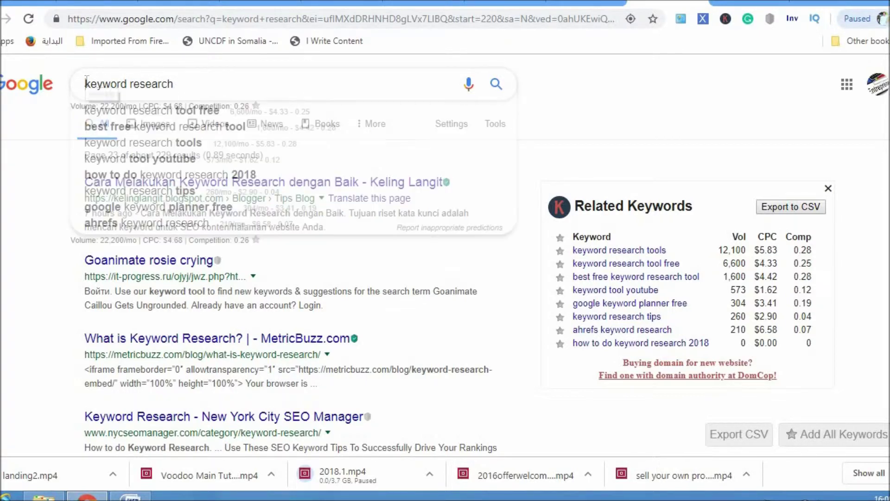
pyautogui.write('intitle')
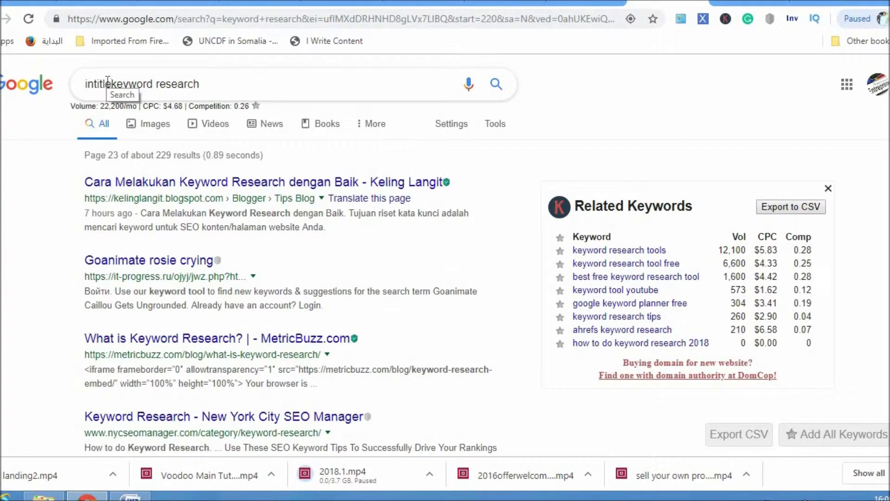
pyautogui.write(':')
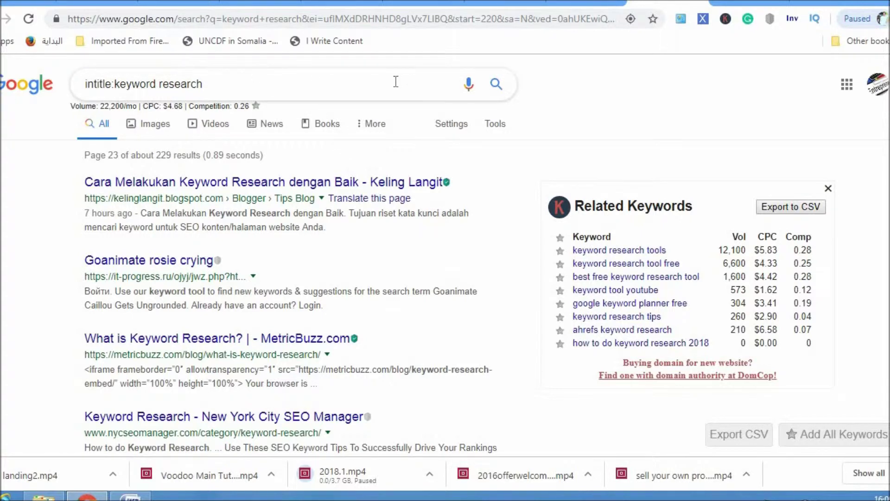
pyautogui.click(498, 84)
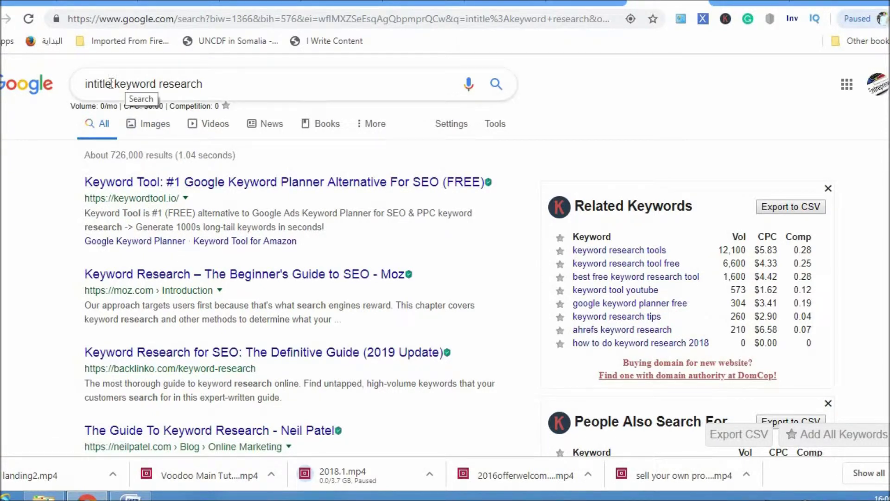
pyautogui.moveTo(112, 84); pyautogui.dragTo(93, 85)
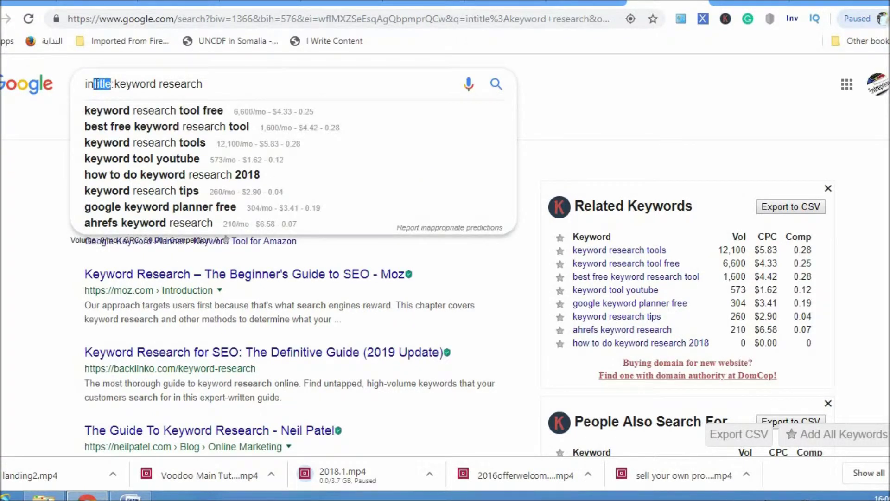
# Change the operator to 'inurl:', rerun the search, and jump to results page 18
pyautogui.press('BackSpace')
pyautogui.write('ur')
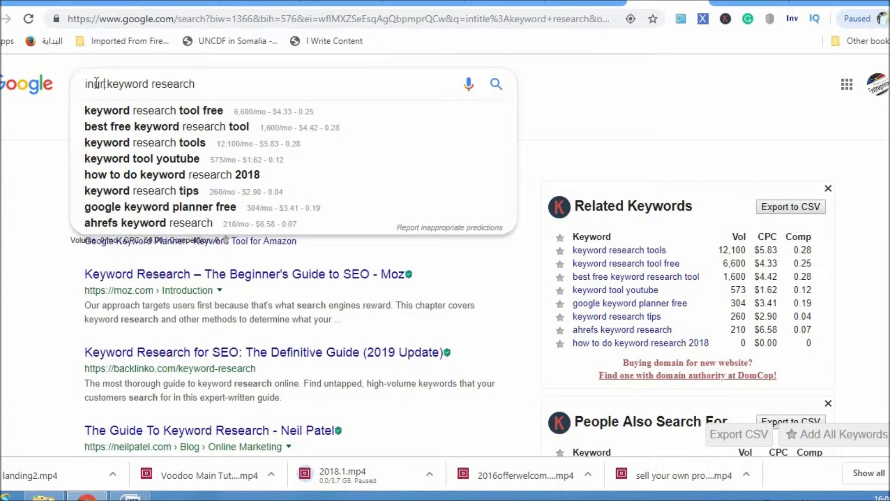
pyautogui.write('l')
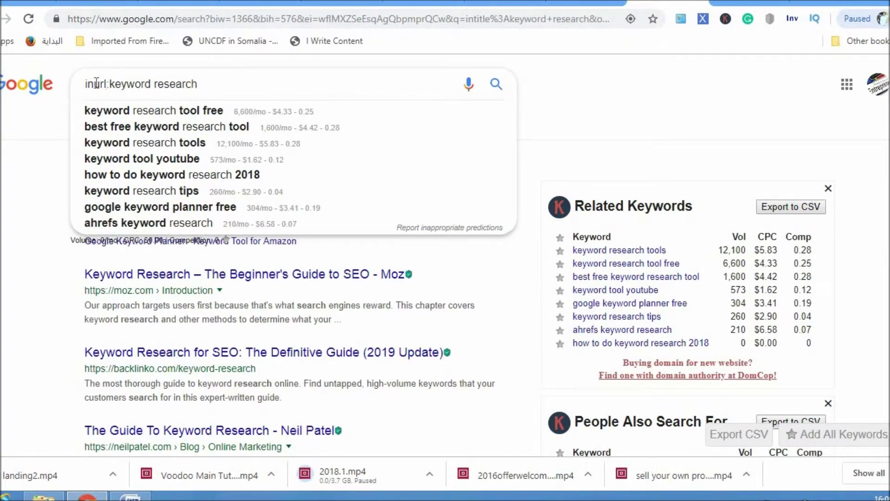
pyautogui.press('Return')
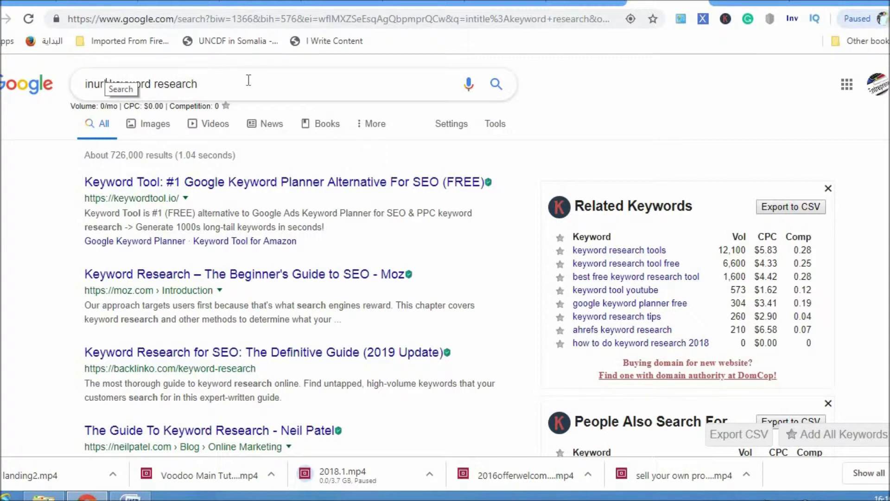
pyautogui.press('Return')
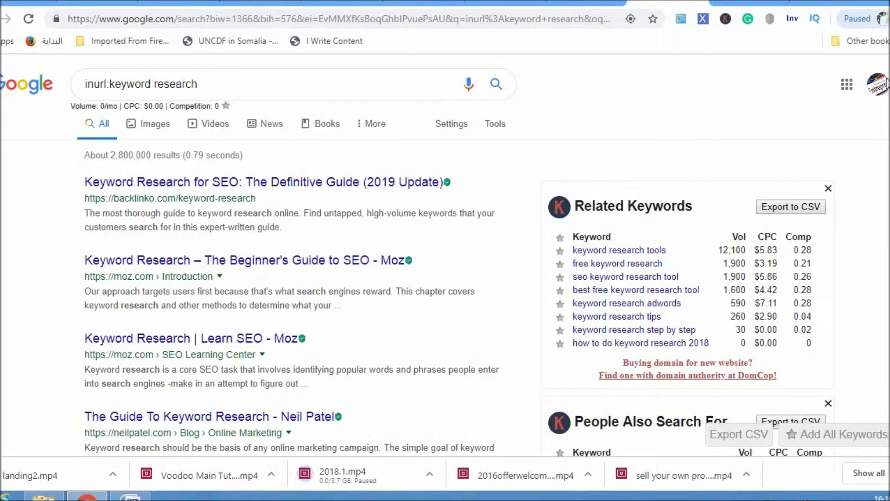
pyautogui.scroll(-4, 444, 278)
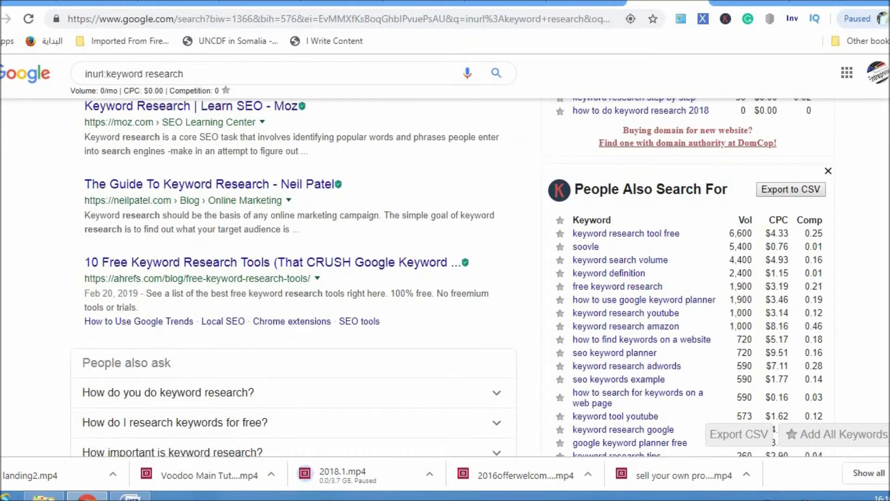
pyautogui.scroll(-3, 445, 279)
pyautogui.scroll(-2, 446, 278)
pyautogui.scroll(-1, 445, 278)
pyautogui.scroll(-1, 445, 278)
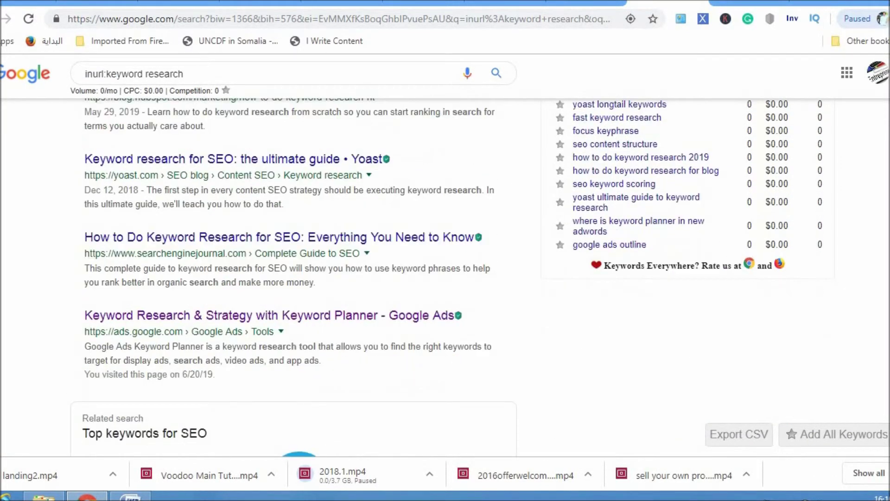
pyautogui.scroll(-3, 445, 278)
pyautogui.scroll(-2, 445, 278)
pyautogui.scroll(-3, 445, 278)
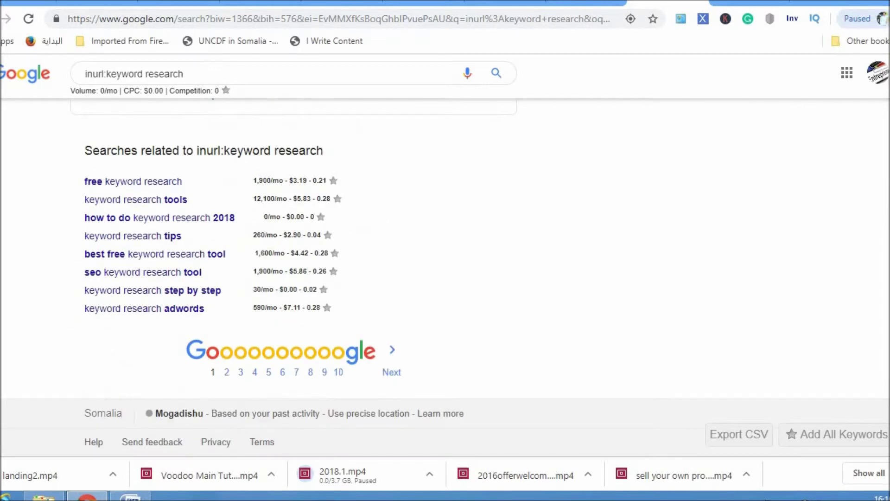
pyautogui.click(341, 374)
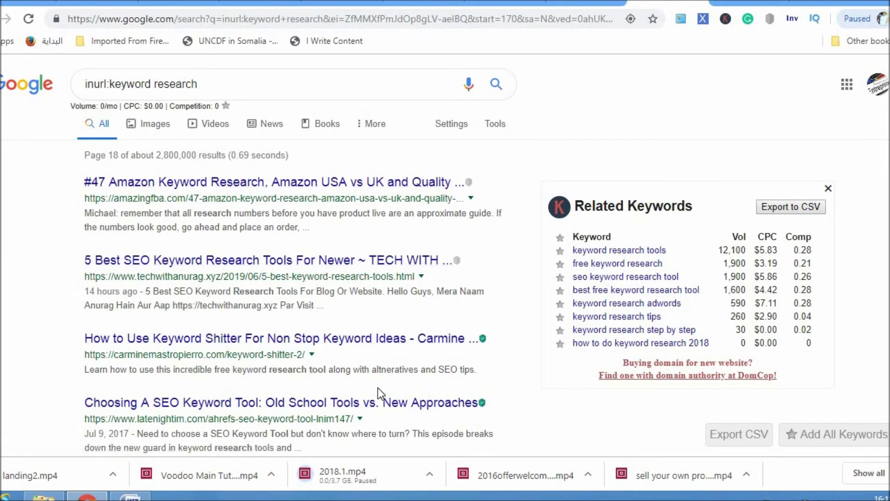
pyautogui.scroll(-1, 377, 387)
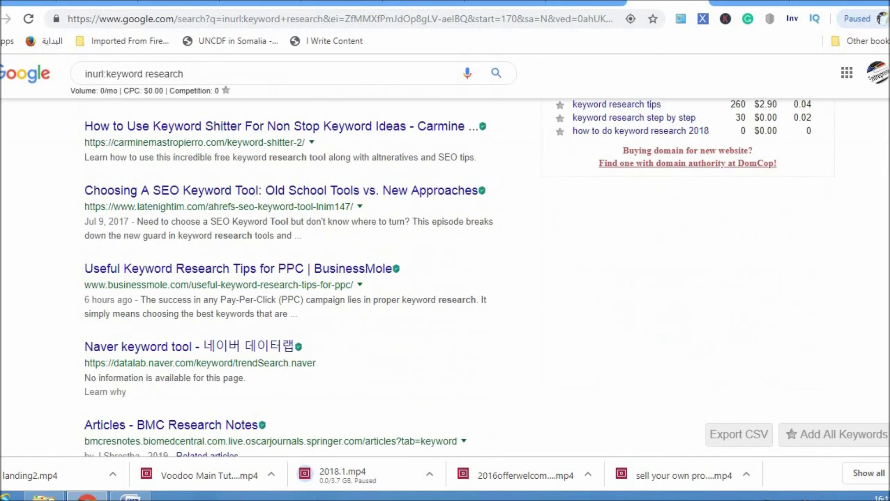